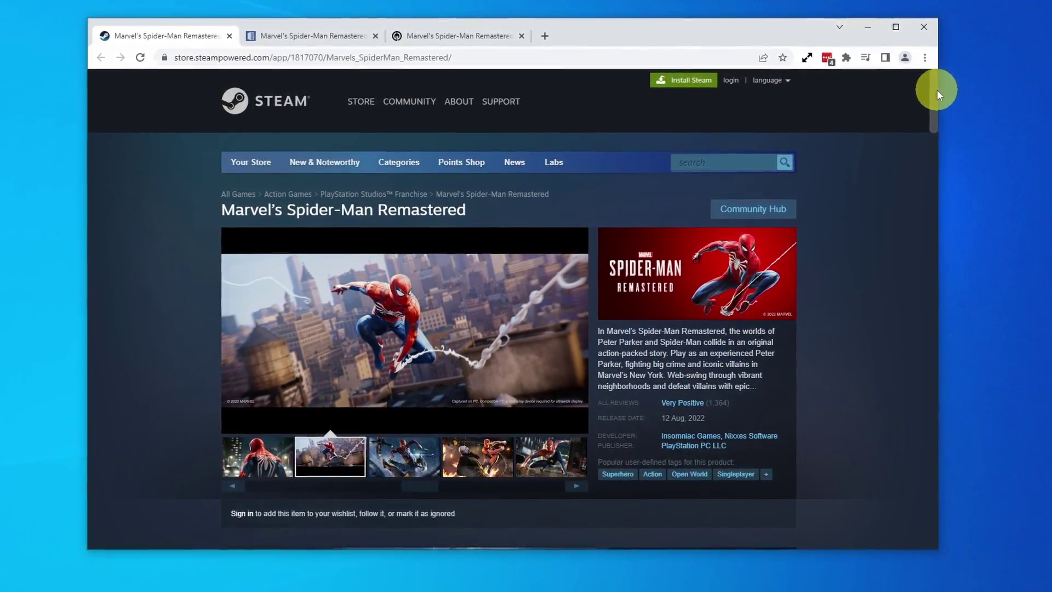
- Scroll the Spider-Man Remastered store page down to Recent Events and About This Game
drag(928, 94, 923, 110)
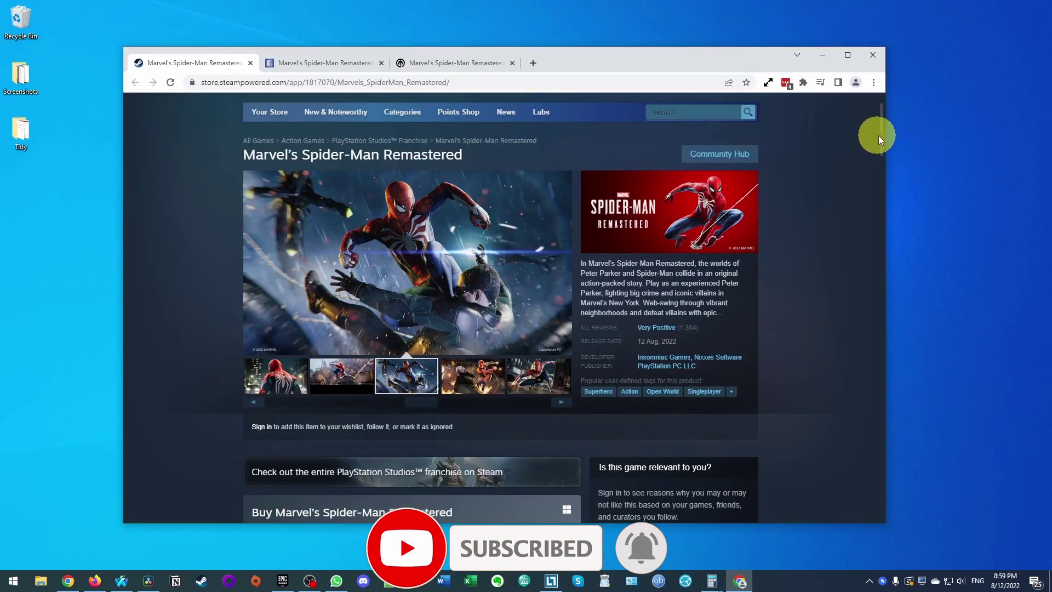
drag(879, 136, 885, 275)
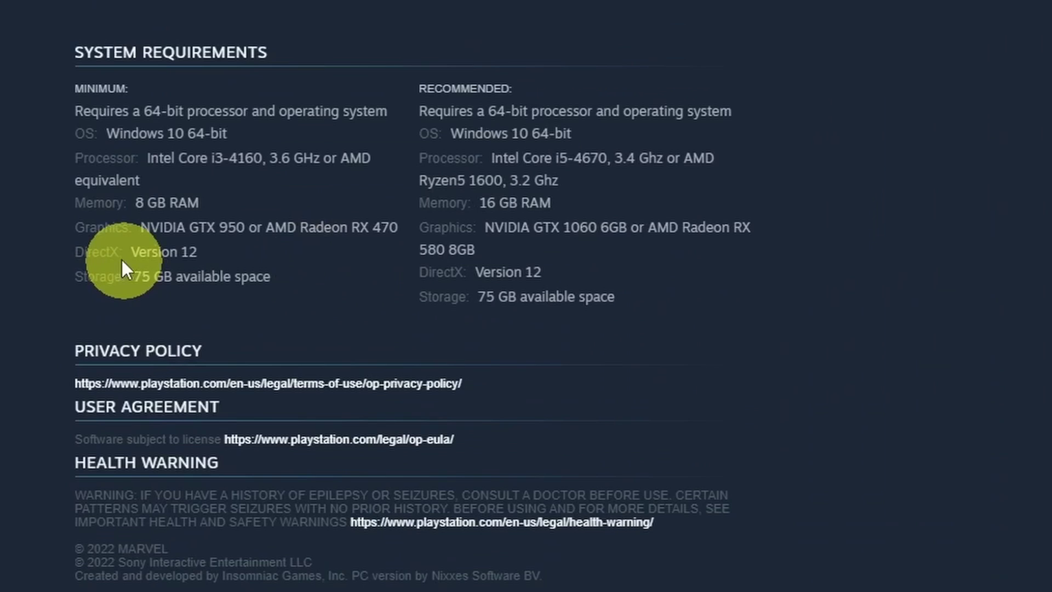
drag(229, 254, 87, 253)
click(87, 253)
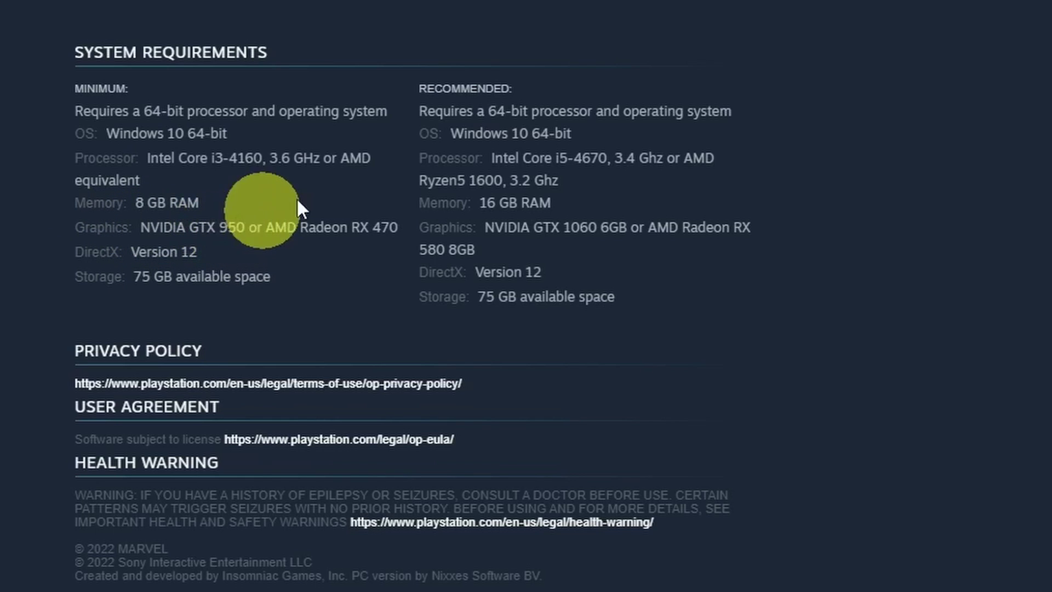
drag(147, 165, 222, 162)
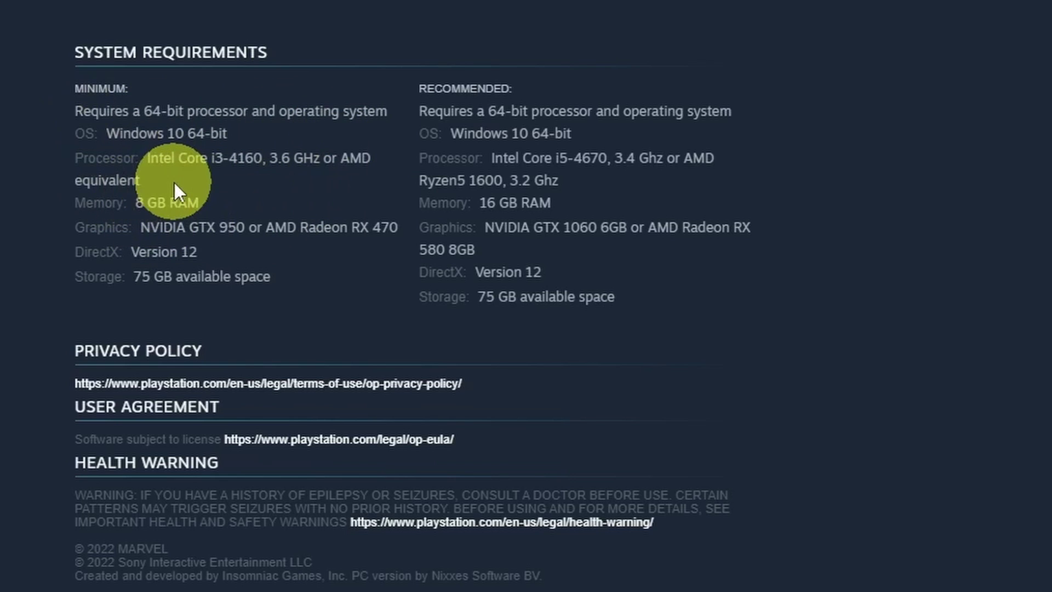
drag(167, 170, 78, 157)
click(66, 153)
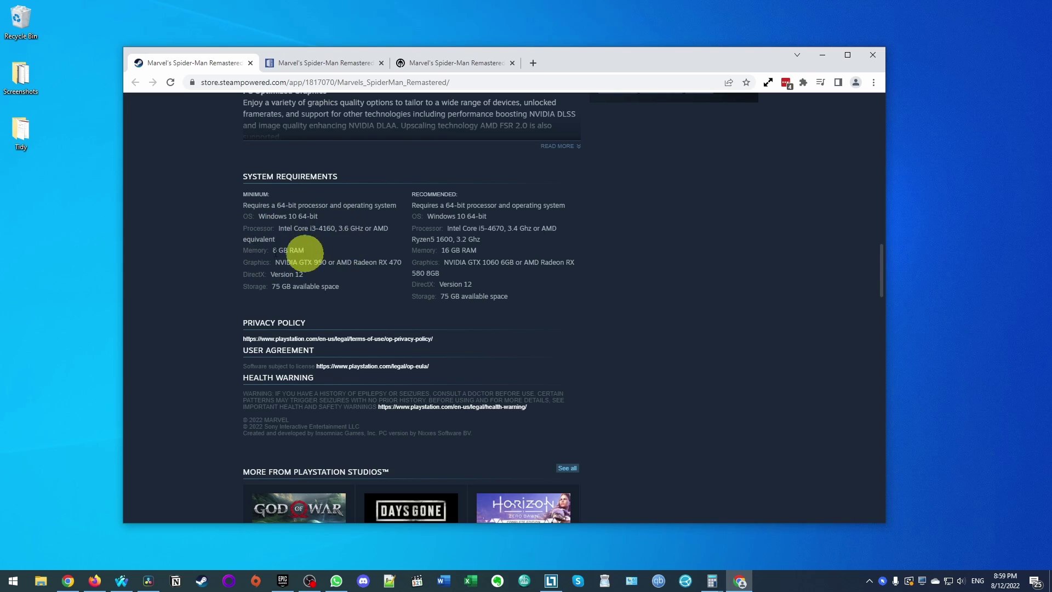
- Download SteamSetup.exe from Steam's Install Steam page
key(Home)
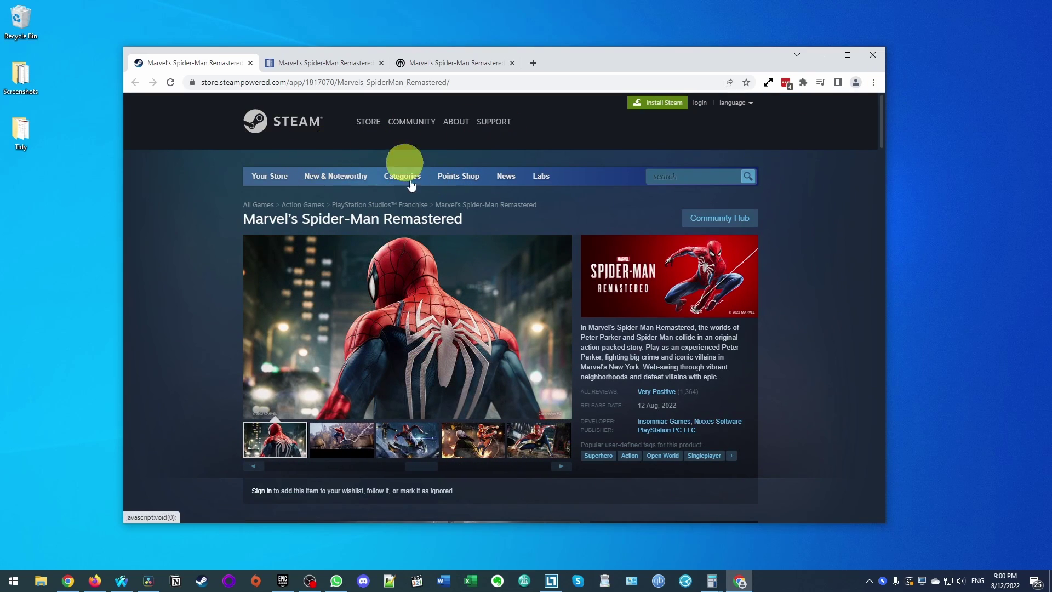
mouse_move(393, 147)
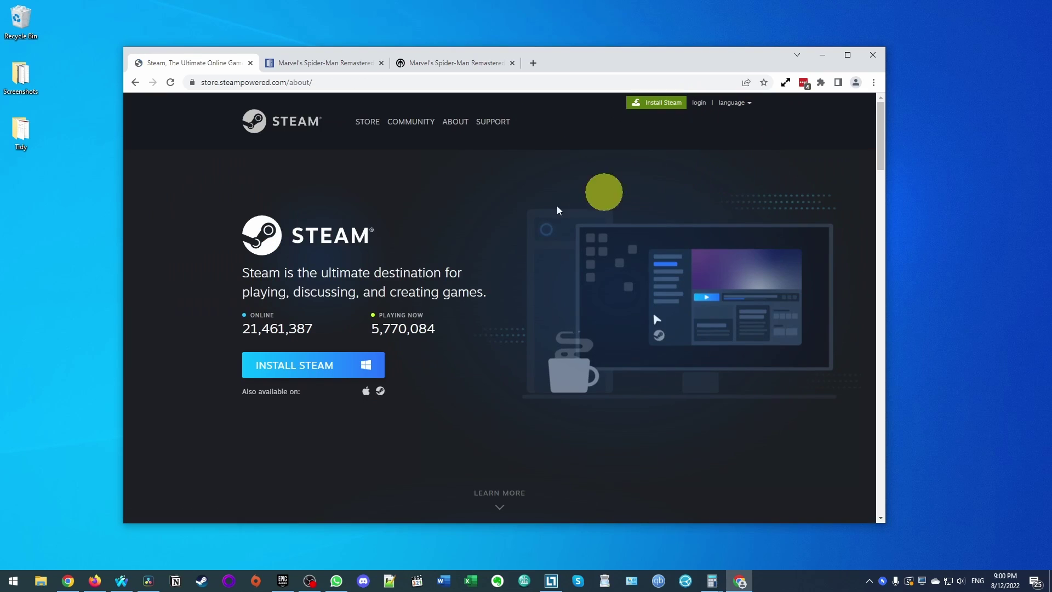
click(292, 372)
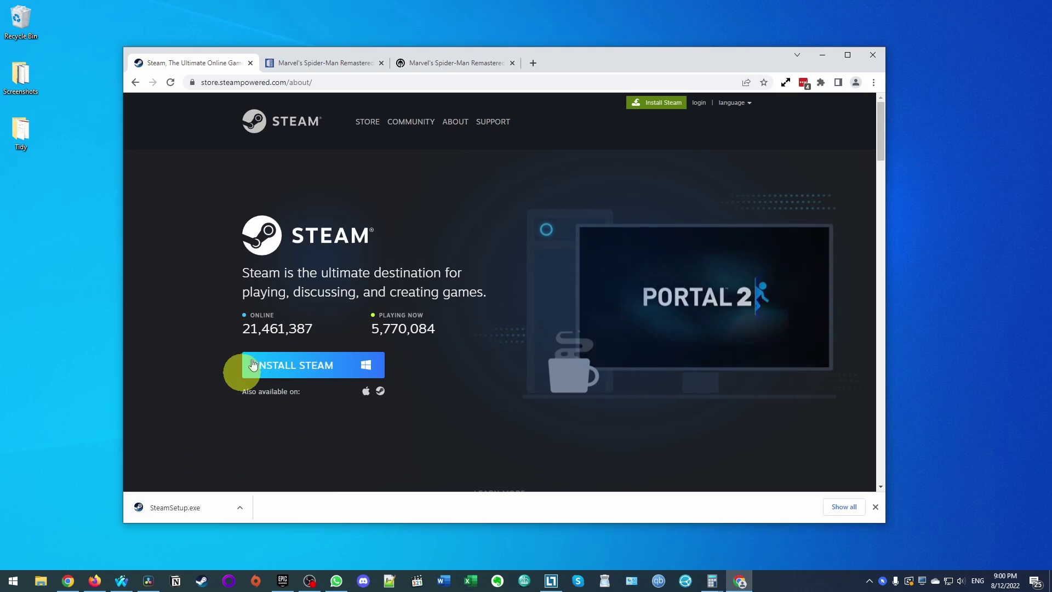
- Run SteamSetup.exe and install Steam with English as its language, letting it launch at the end
click(166, 509)
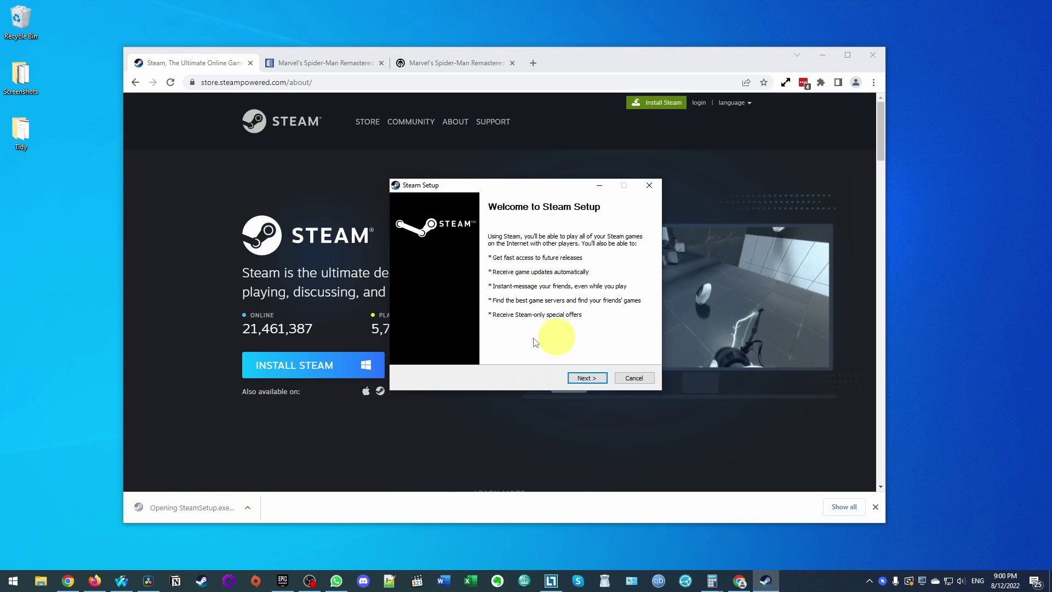
click(830, 57)
click(585, 379)
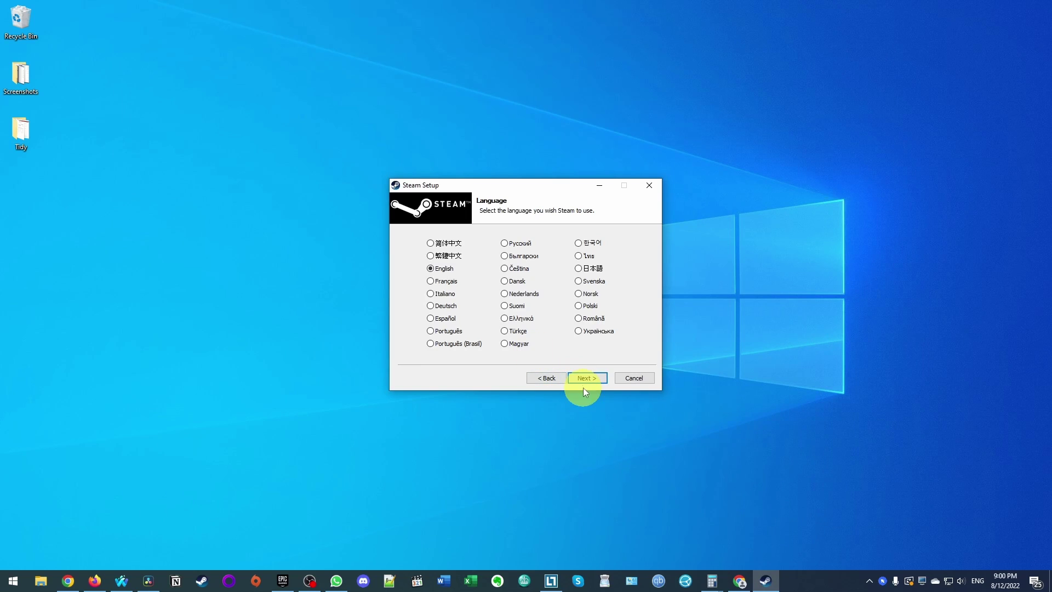
click(581, 379)
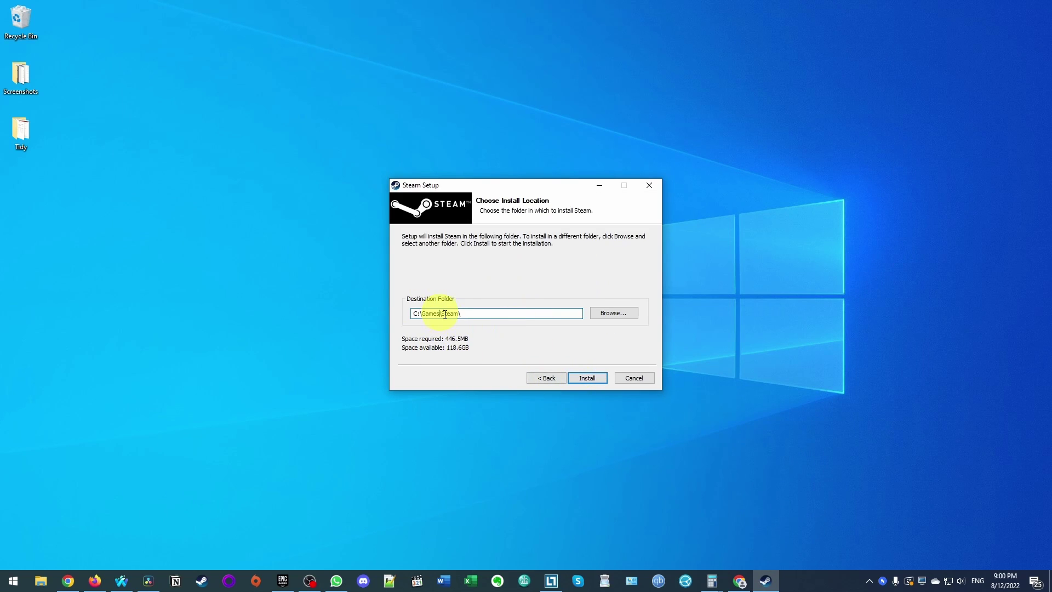
click(598, 379)
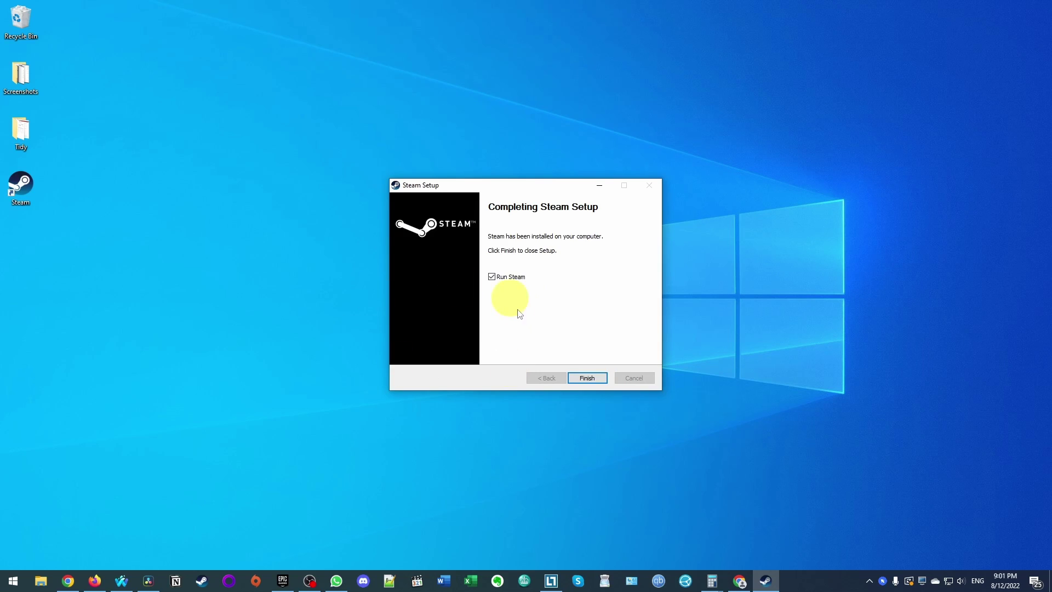
click(588, 378)
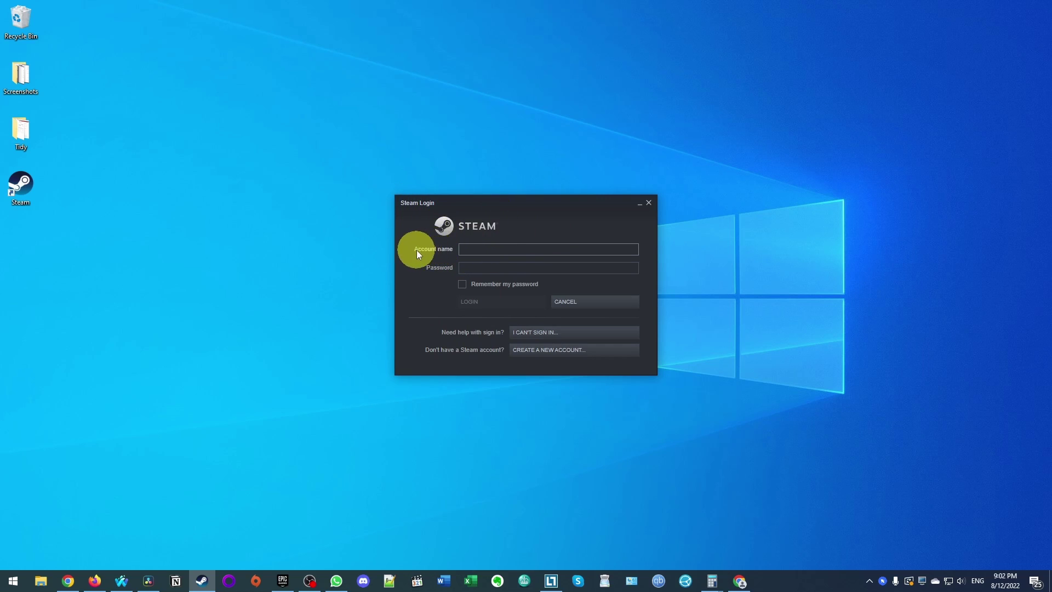
- Look through and close the new-account form, then tick Remember my password on the login dialog
click(529, 350)
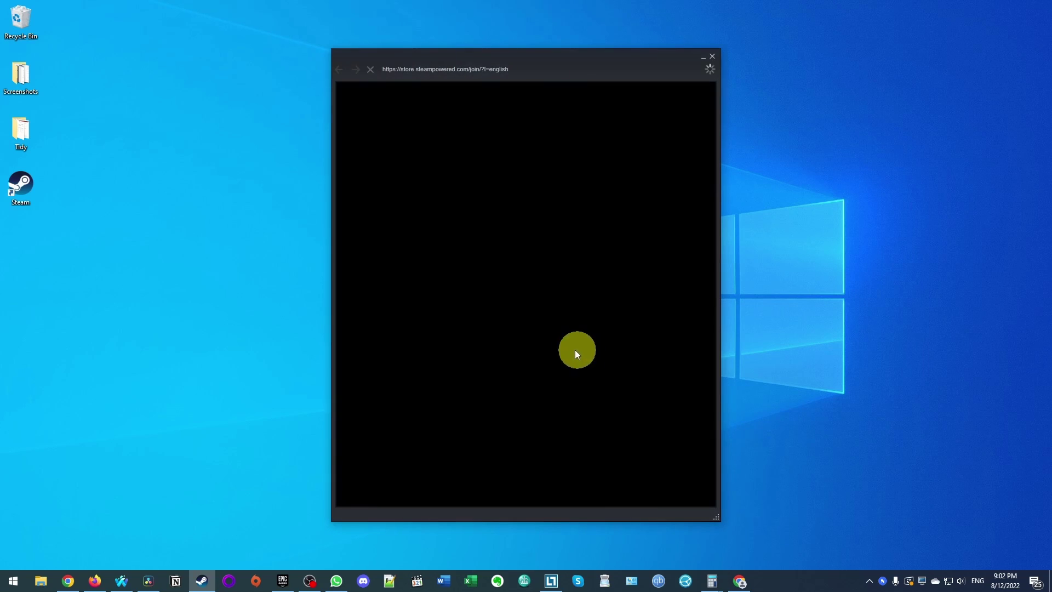
scroll(493, 274, down, 2)
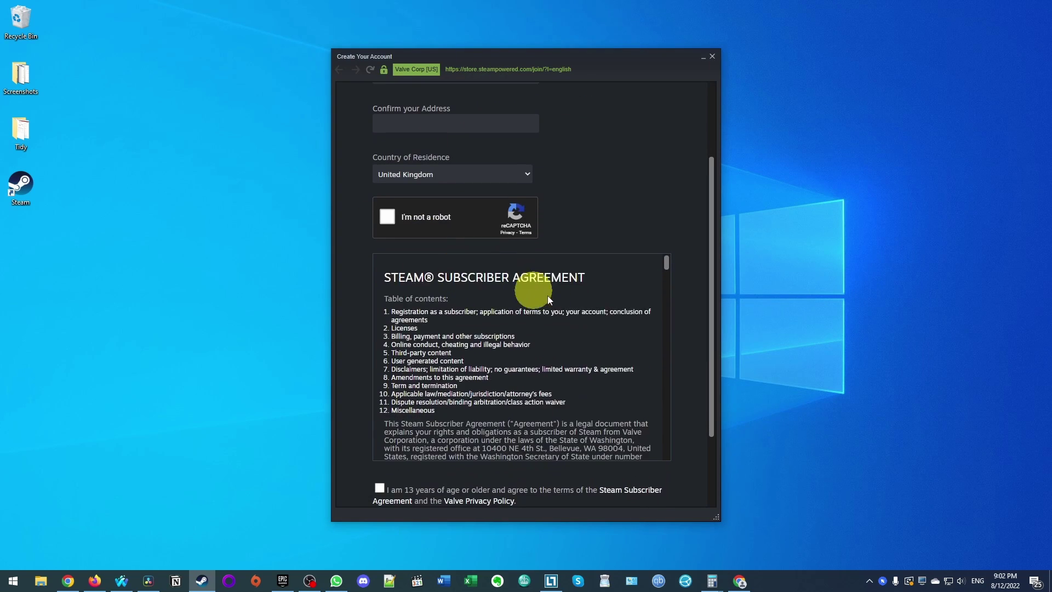
scroll(603, 257, down, 2)
scroll(690, 328, down, 2)
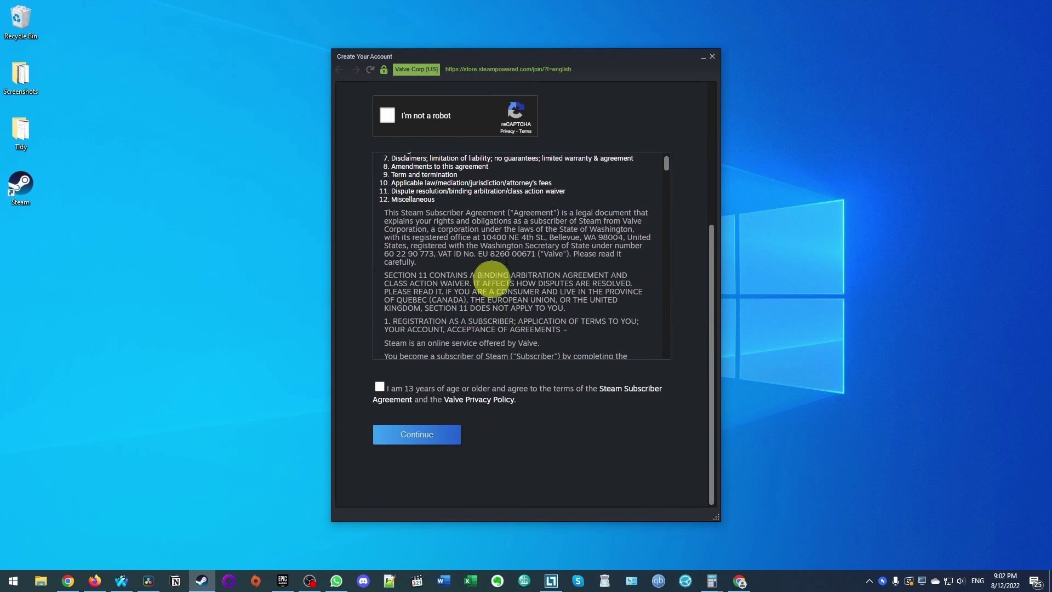
click(712, 57)
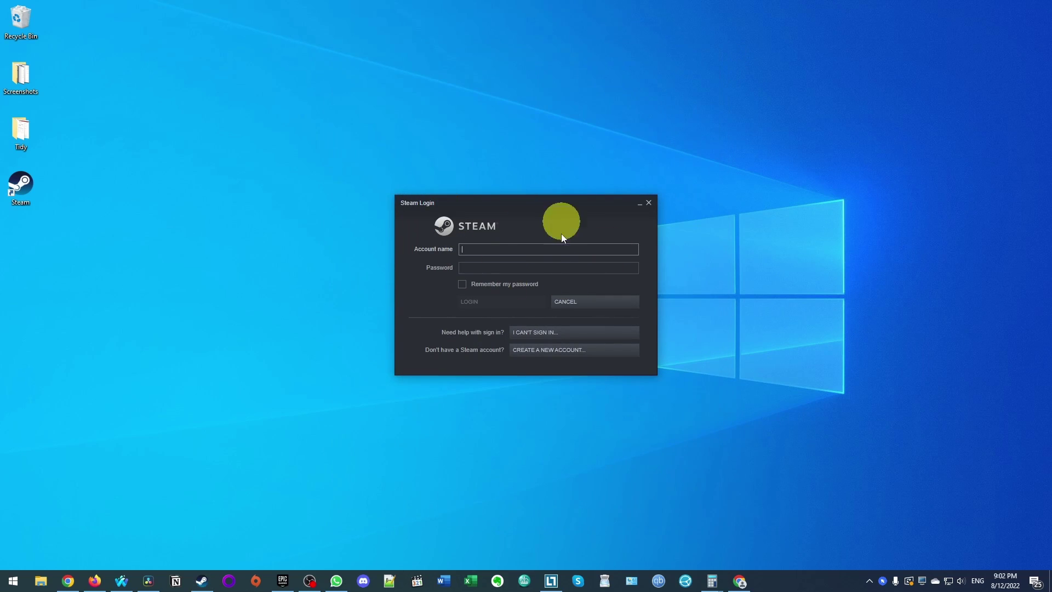
click(487, 283)
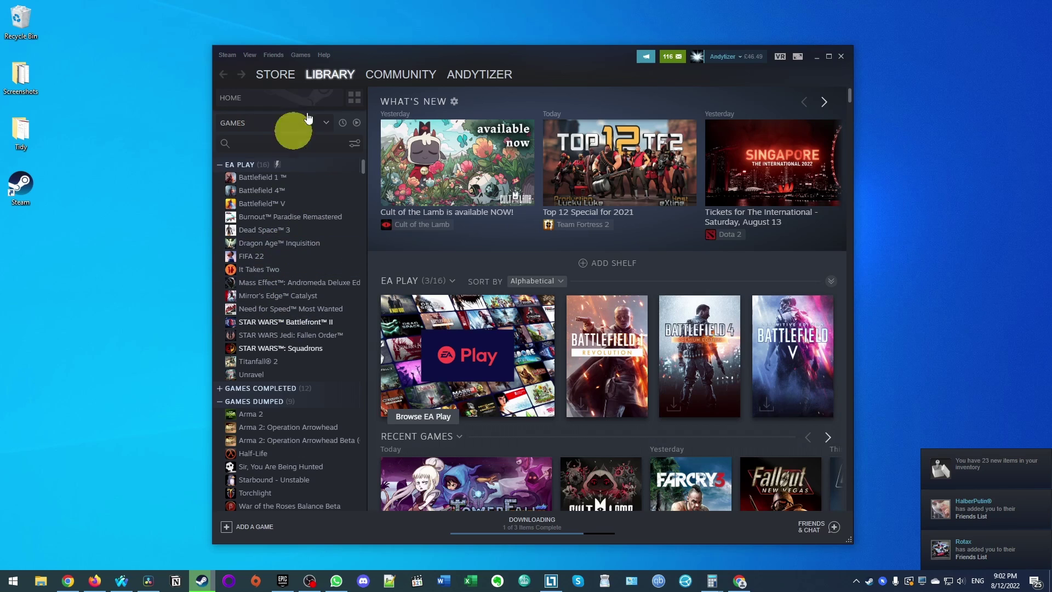
- Search the store for 'spider' and add Marvel's Spider-Man Remastered (£49.99) to the cart
click(269, 74)
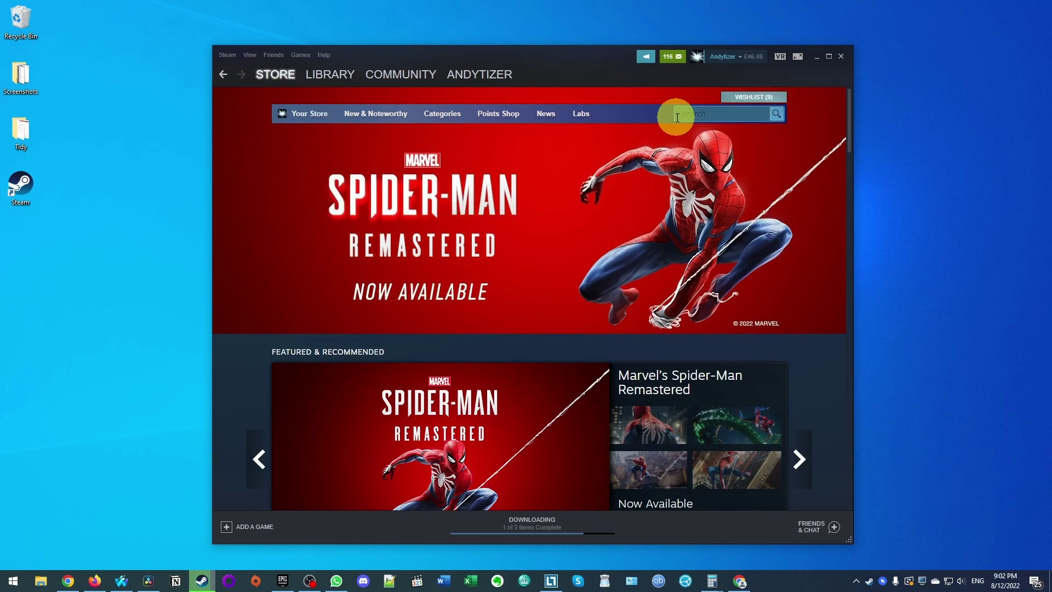
click(681, 122)
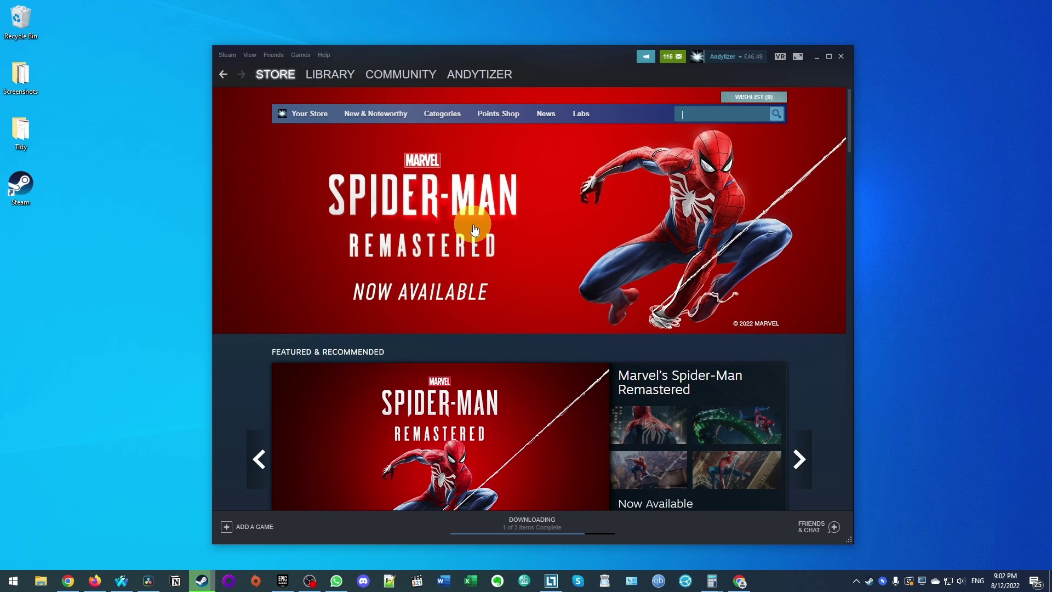
text(spider)
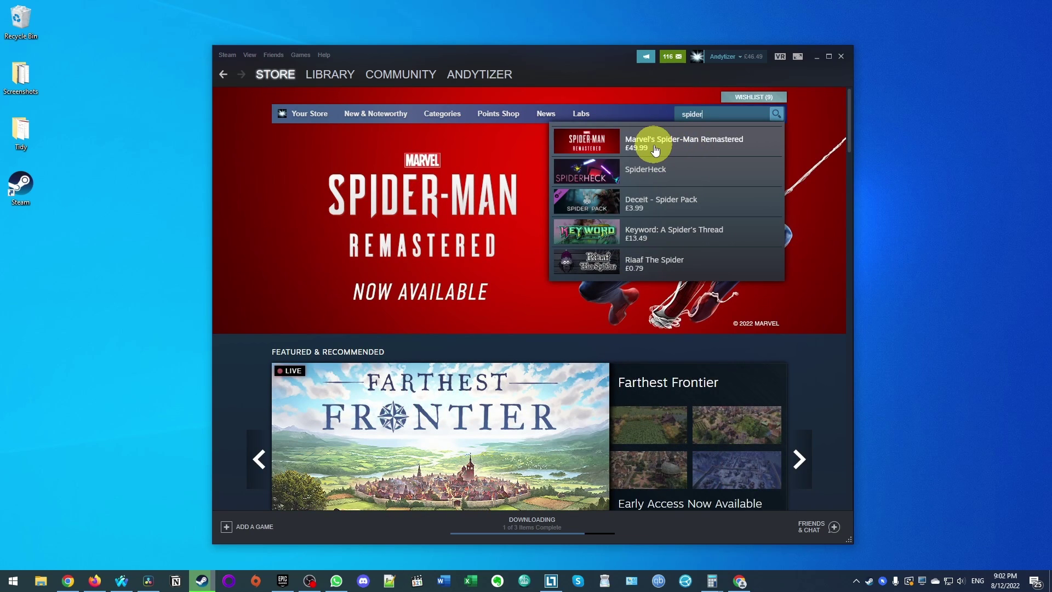
click(656, 144)
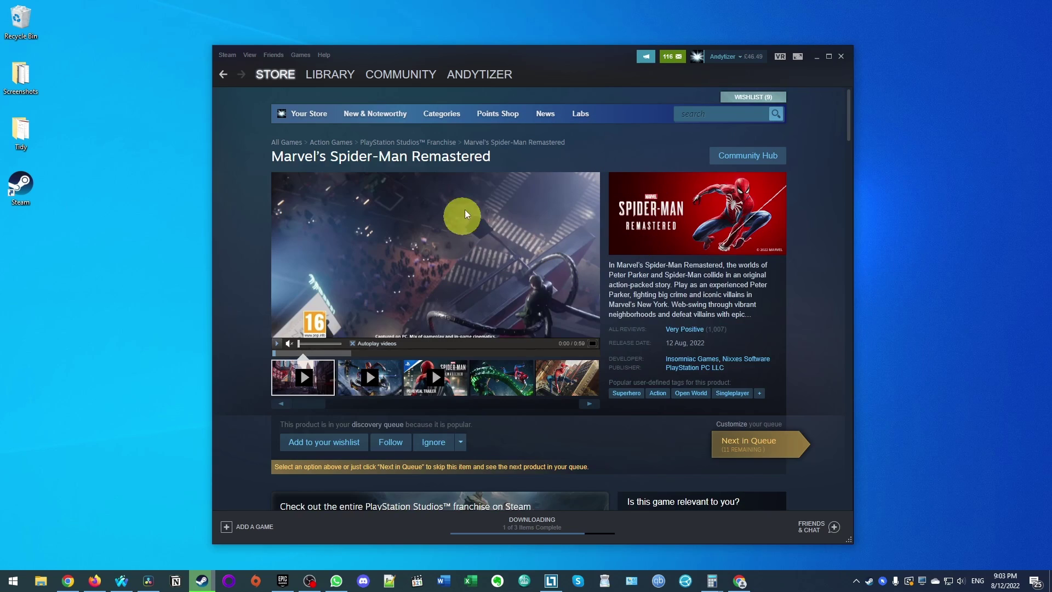
scroll(641, 220, down, 5)
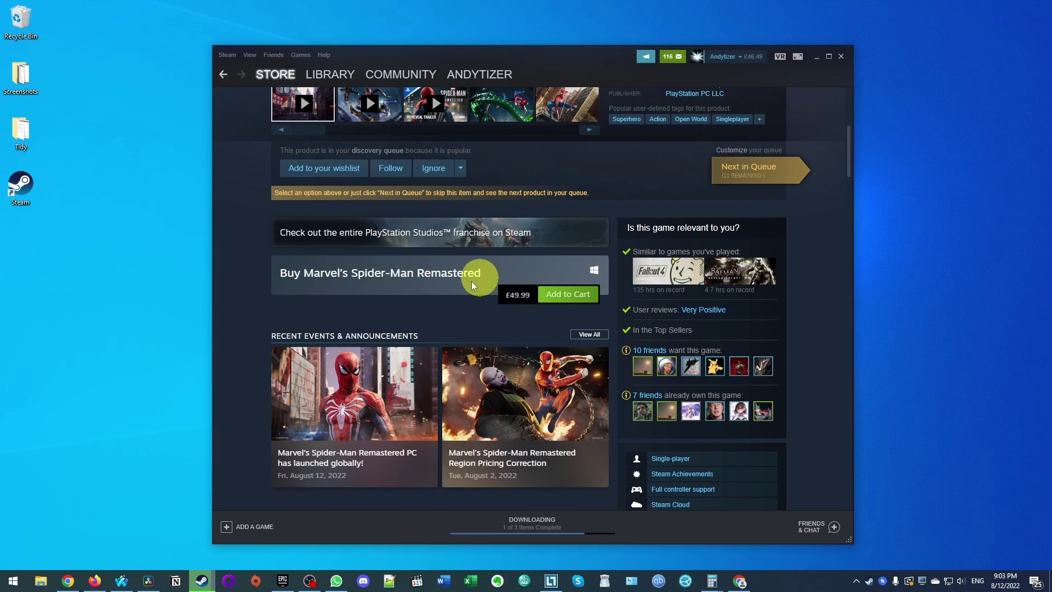
click(563, 301)
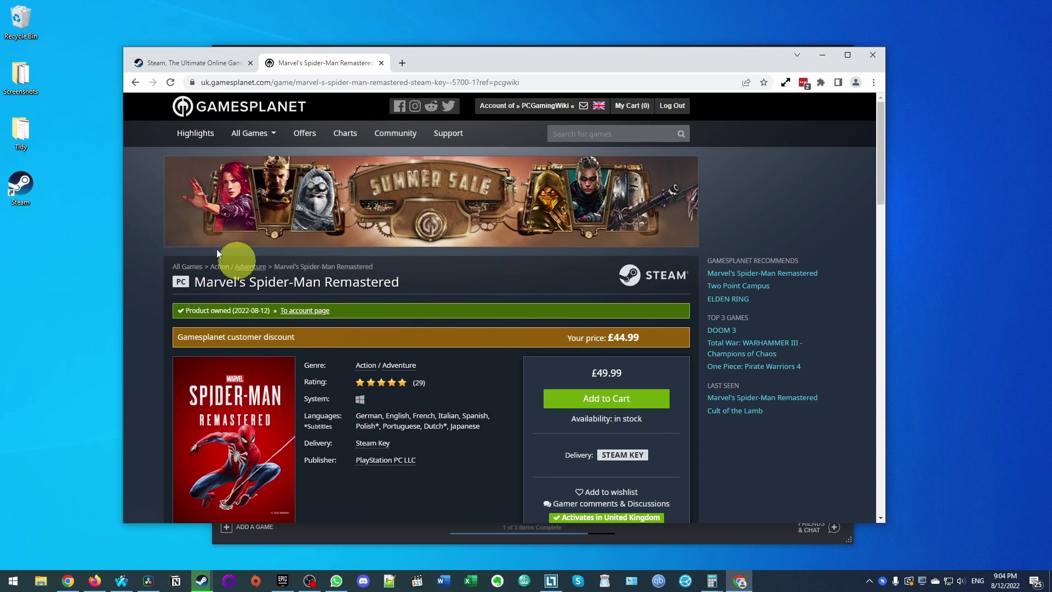
- Buy Marvel's Spider-Man Remastered on Gamesplanet using the wallet balance
scroll(405, 317, down, 1)
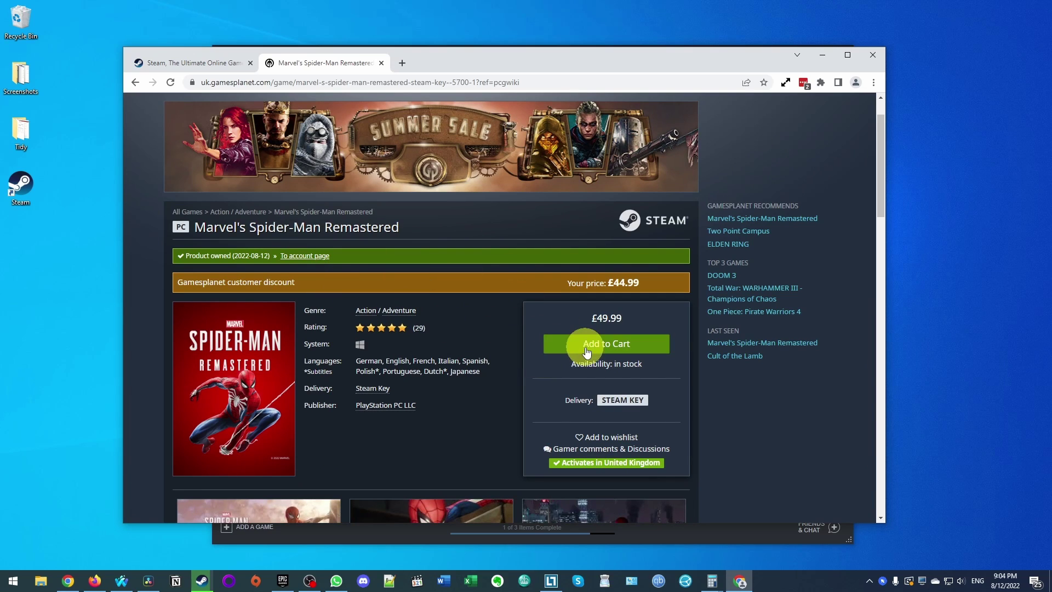
click(567, 350)
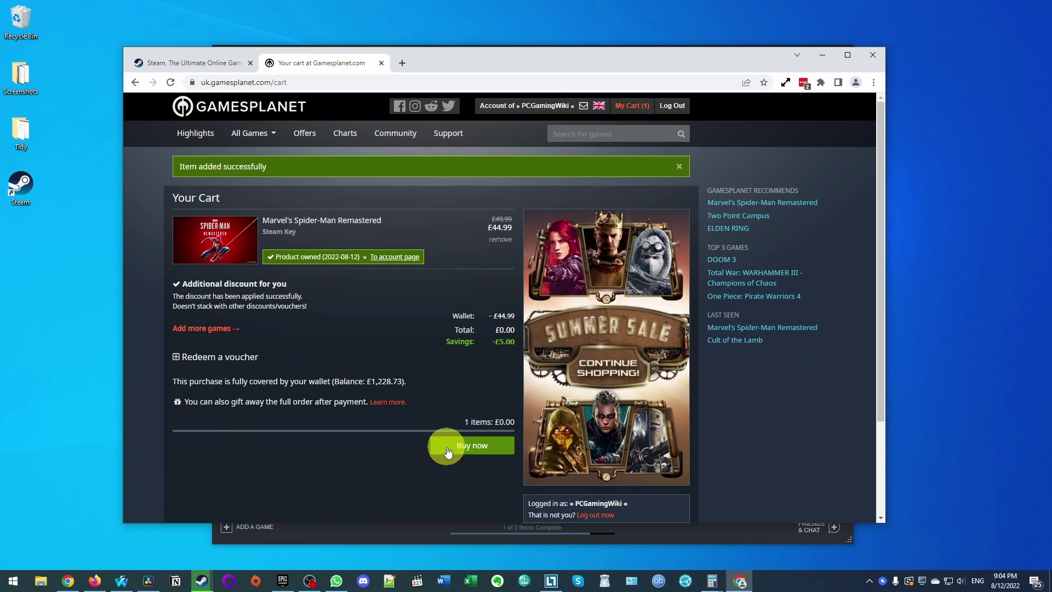
click(447, 450)
click(299, 394)
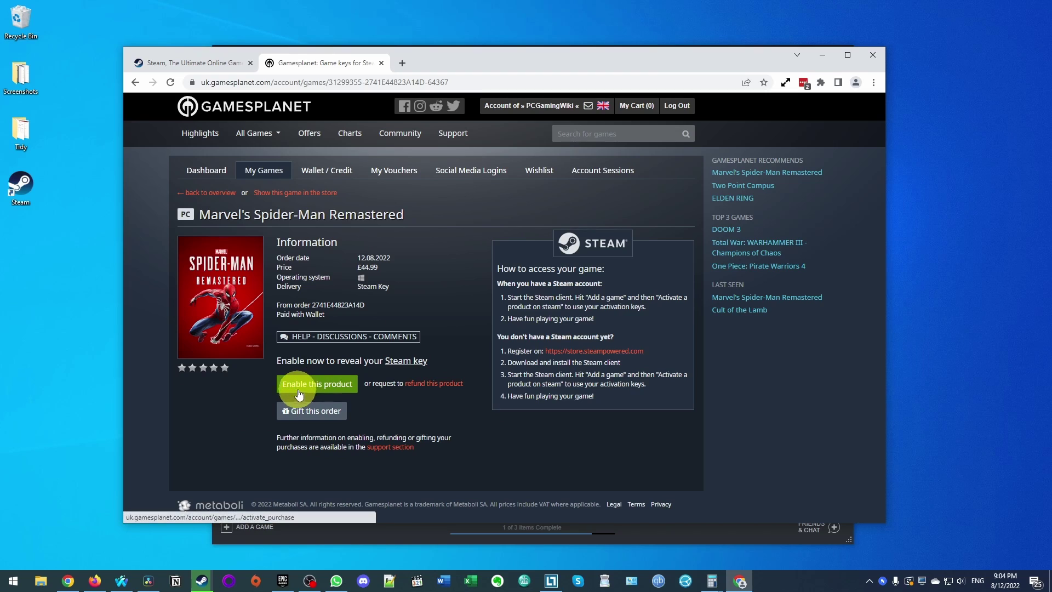
- Reveal the game's Steam activation key, copy it, and switch back to Steam
click(312, 386)
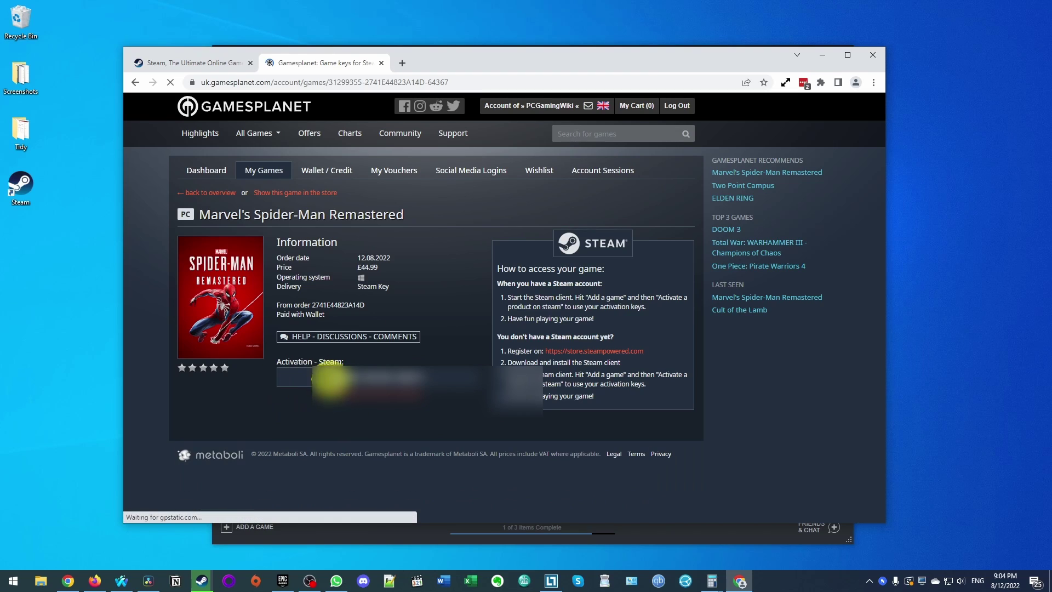
drag(325, 378, 405, 378)
right_click(396, 378)
click(417, 404)
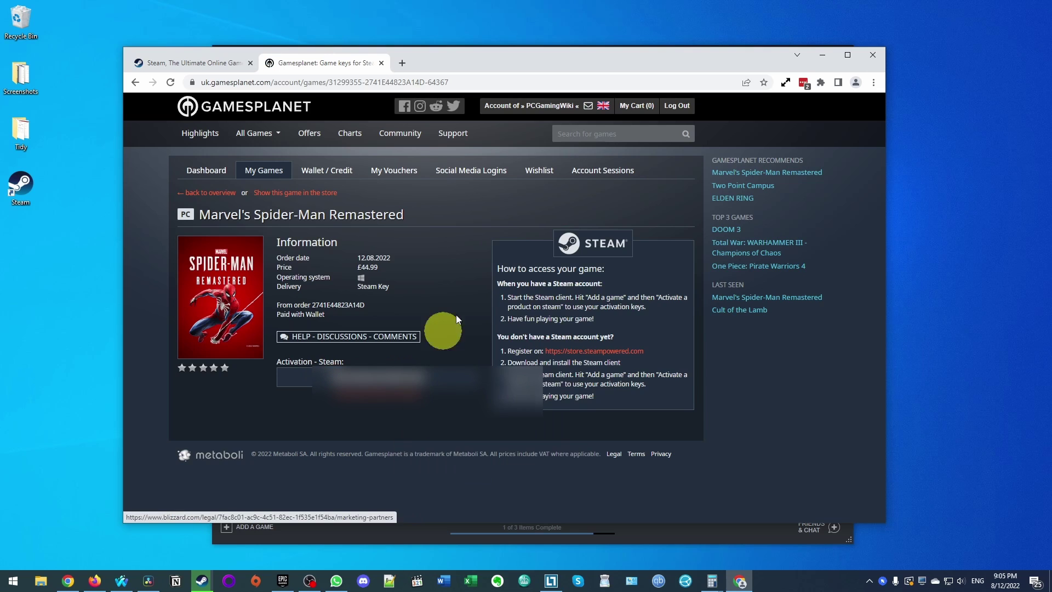
key(alt+Tab)
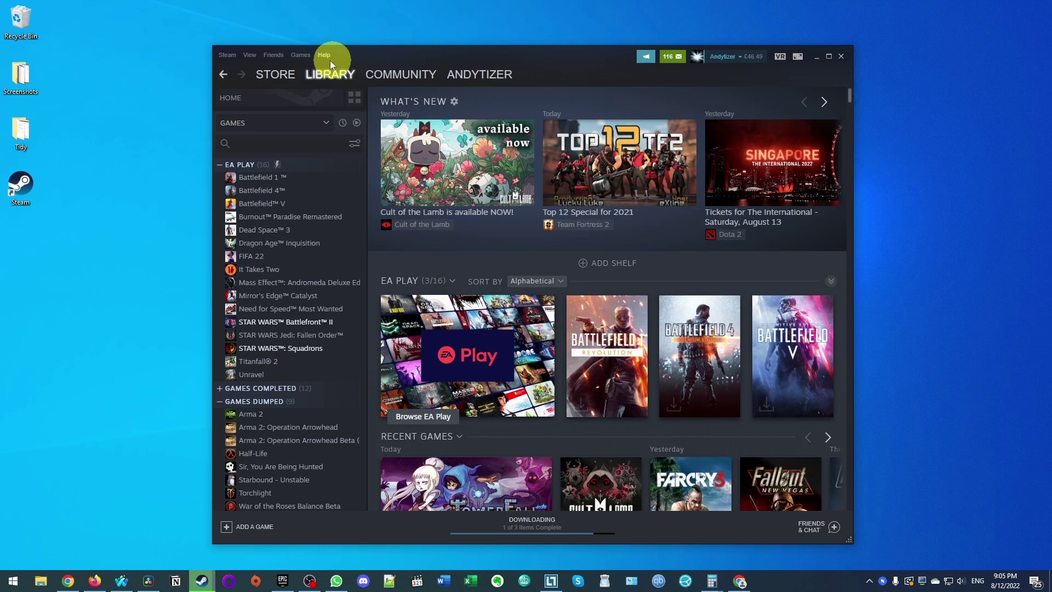
- Activate the Spider-Man key via Activate a Product on Steam and install the game to D:\Games\Steam
click(302, 55)
click(309, 79)
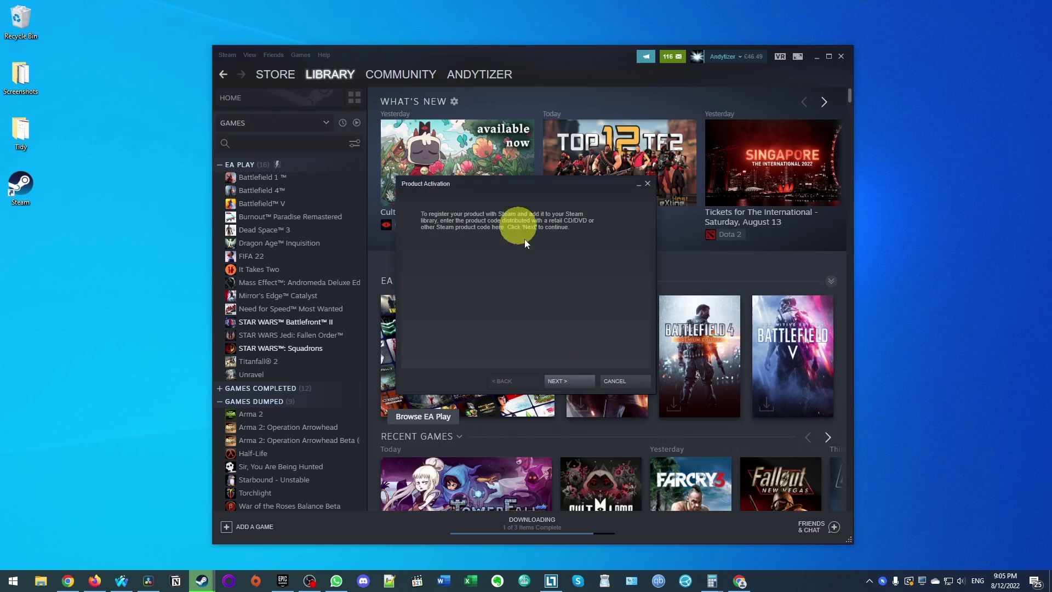
click(571, 380)
click(535, 383)
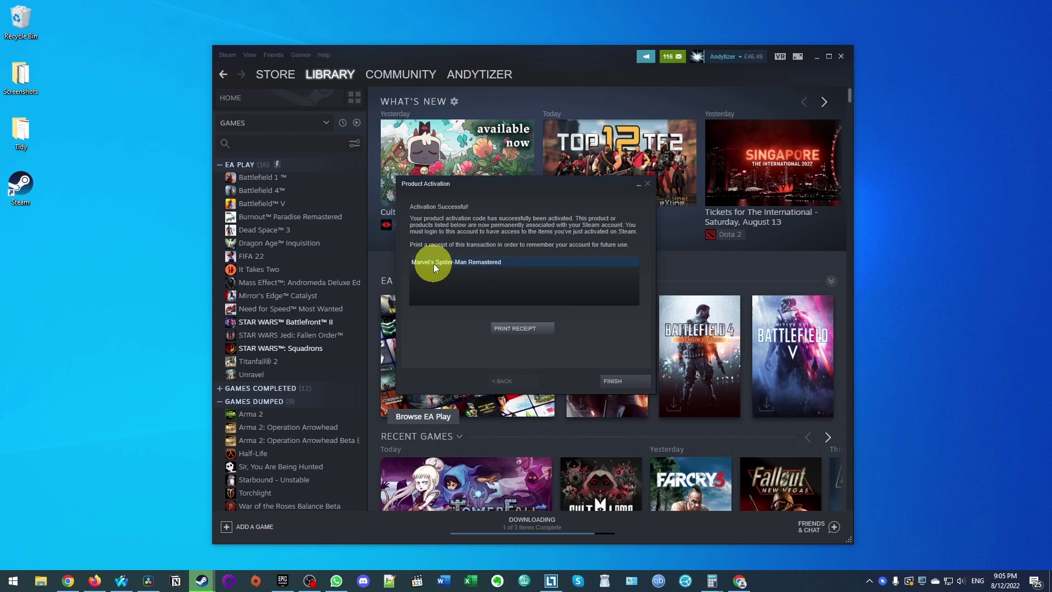
click(623, 381)
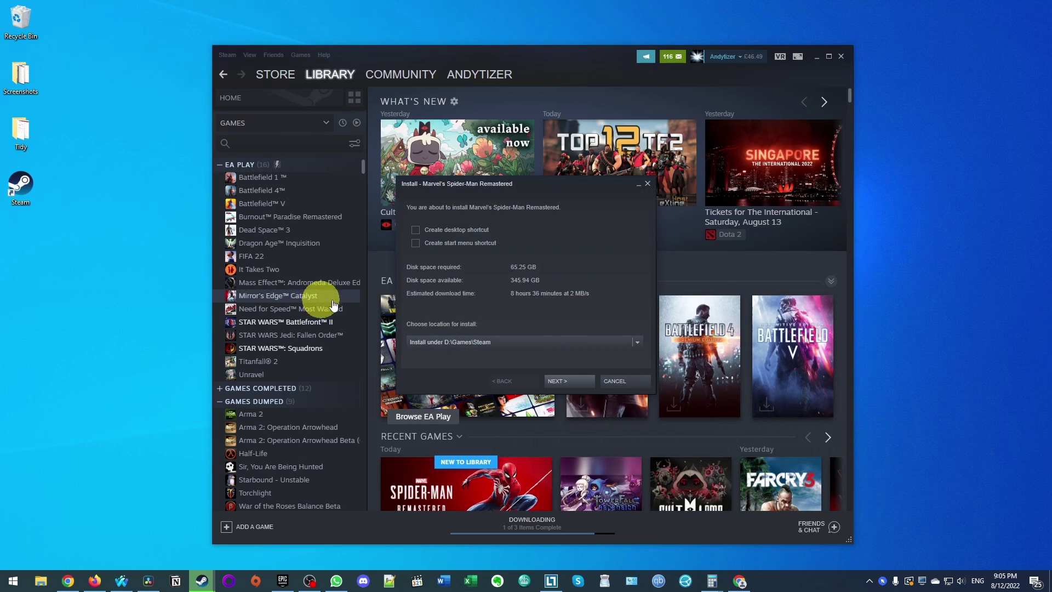
click(575, 382)
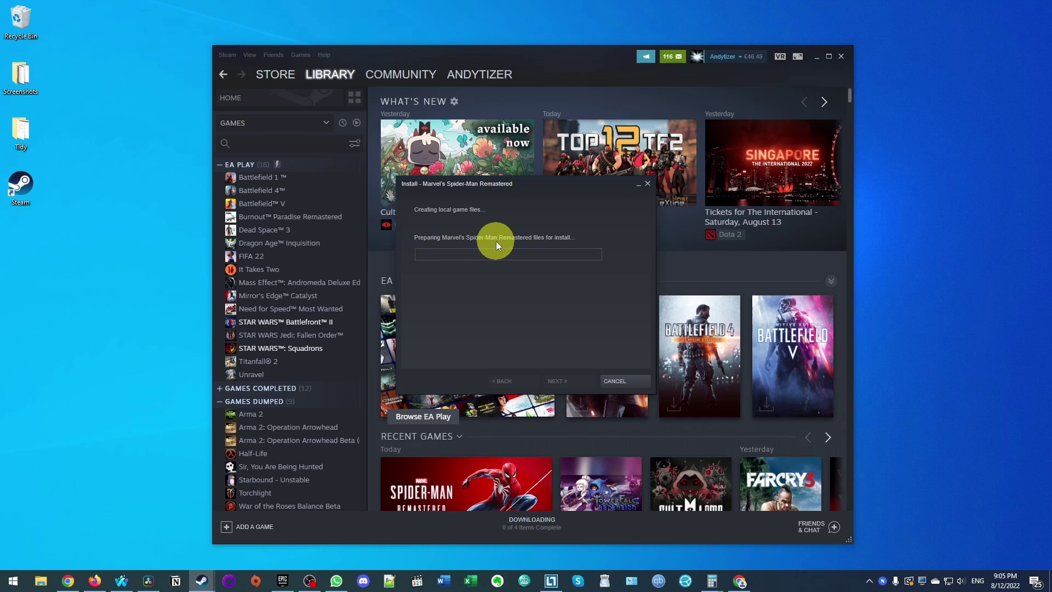
mouse_move(313, 75)
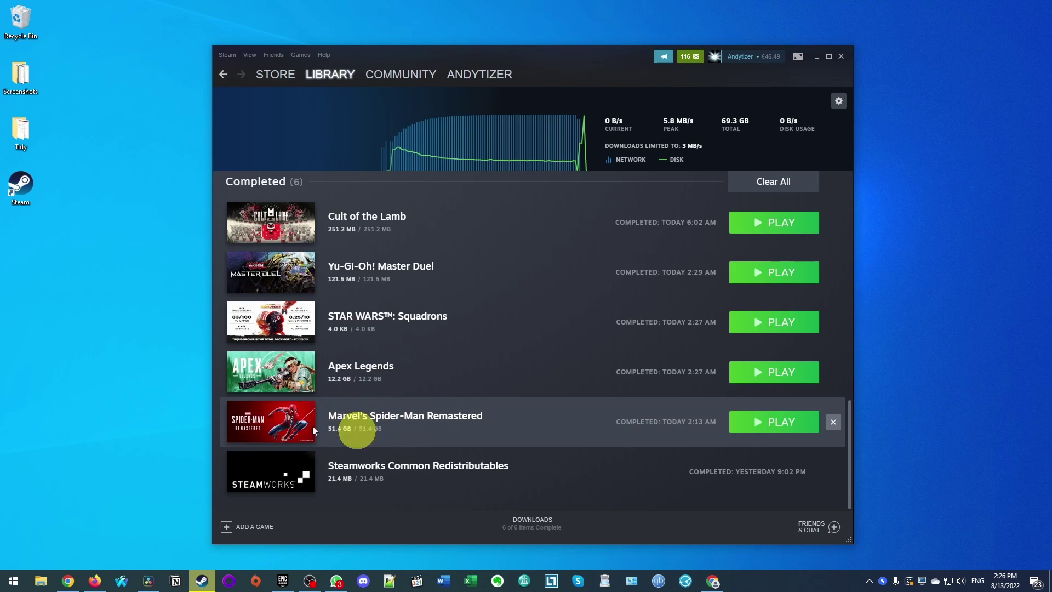
- Search the library for 'spider' and press Play on Marvel's Spider-Man Remastered
mouse_move(282, 427)
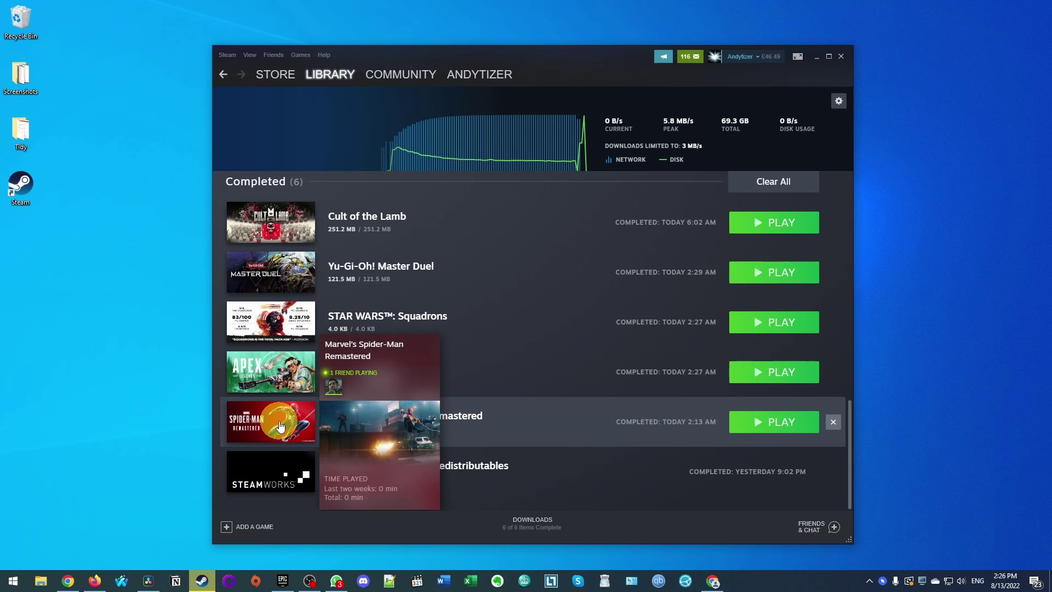
click(334, 78)
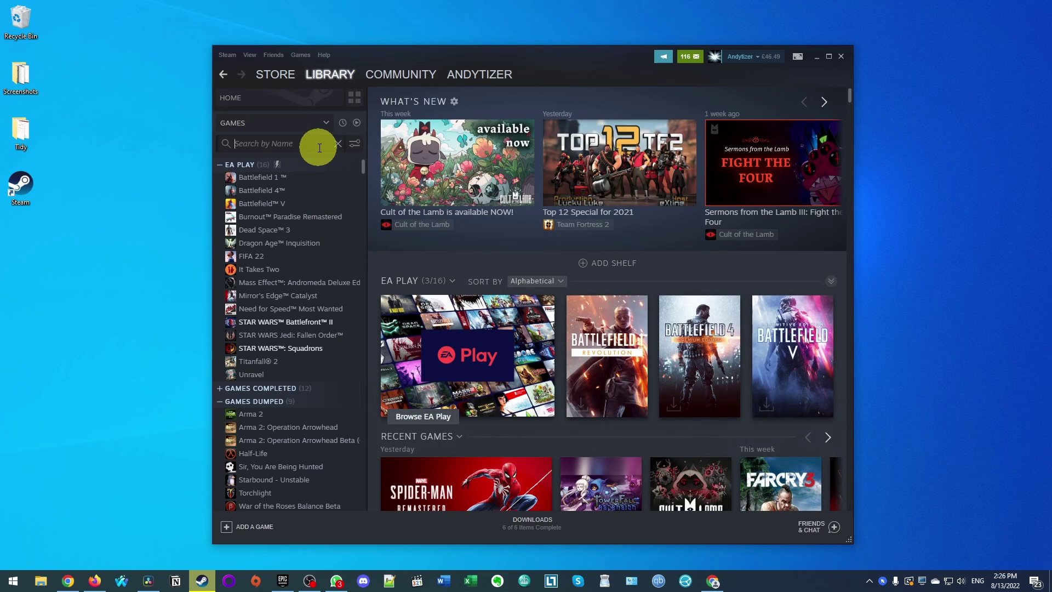
text(spider)
click(282, 177)
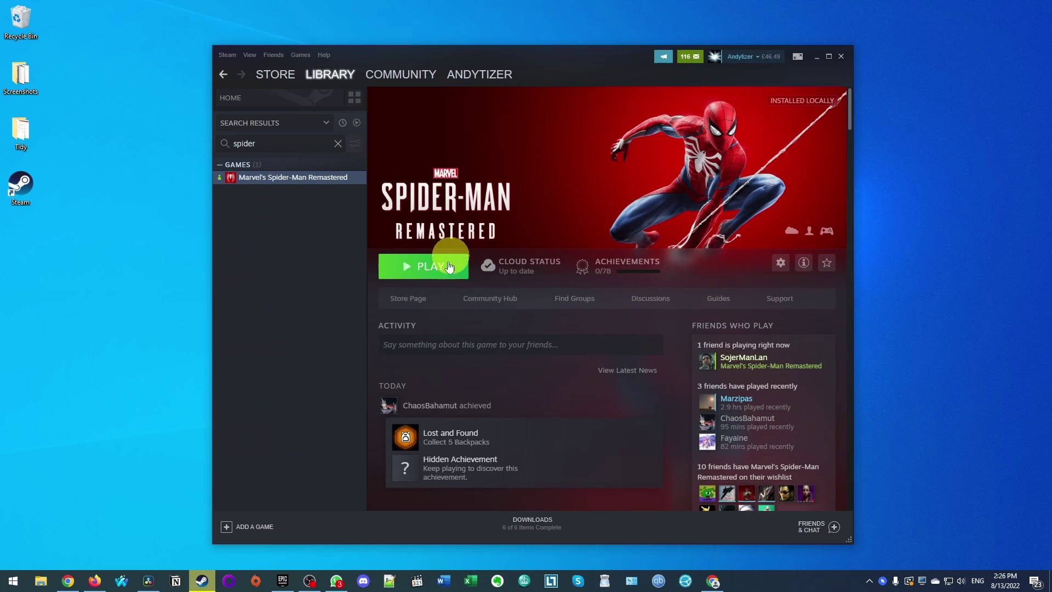
click(398, 268)
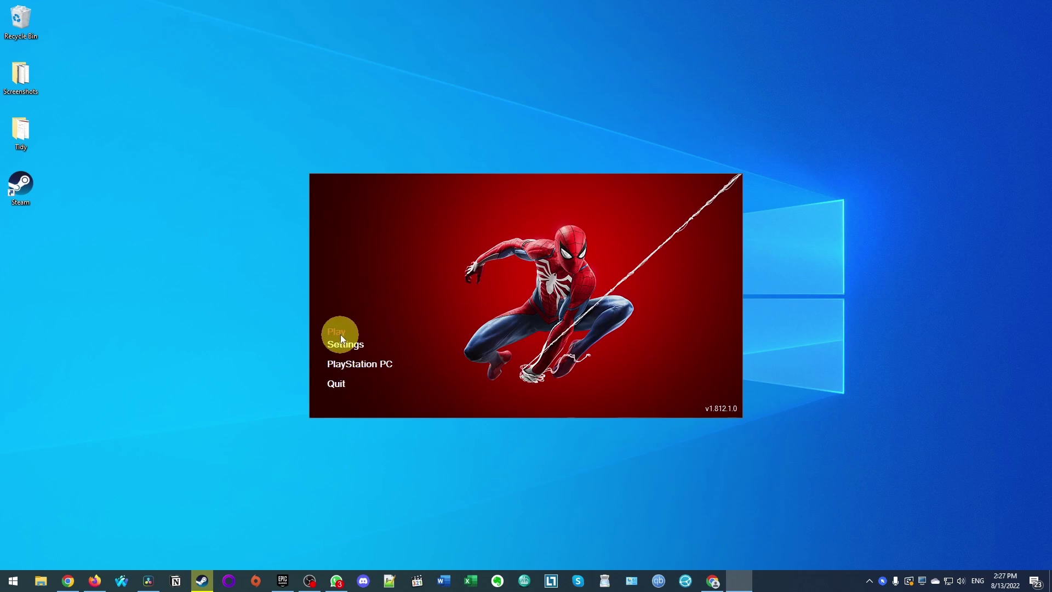
- Set the launcher's graphics preset to Medium, check the Display VSync options, then start the game
click(333, 345)
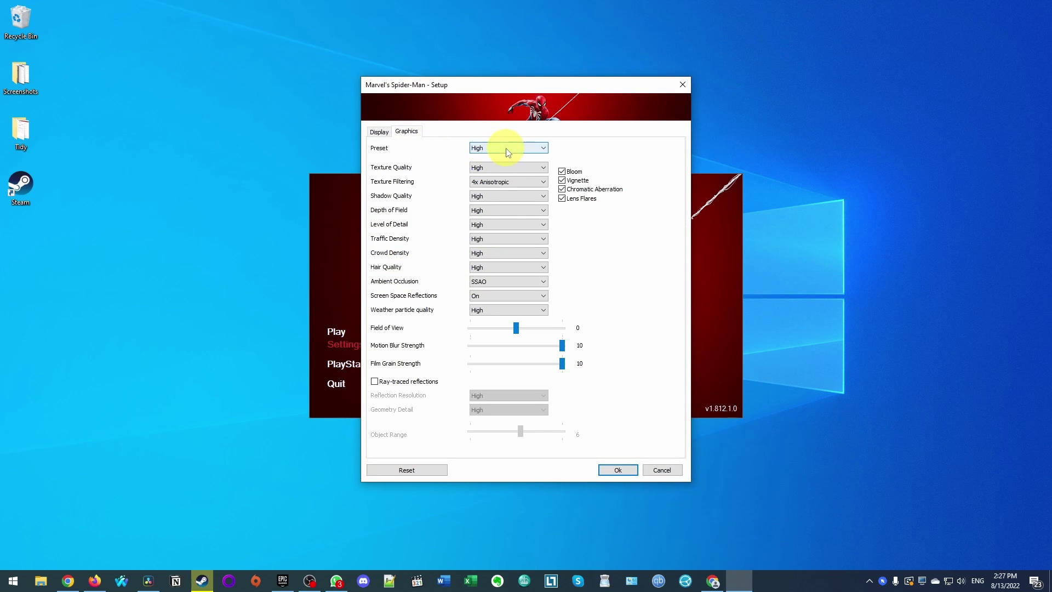
click(510, 155)
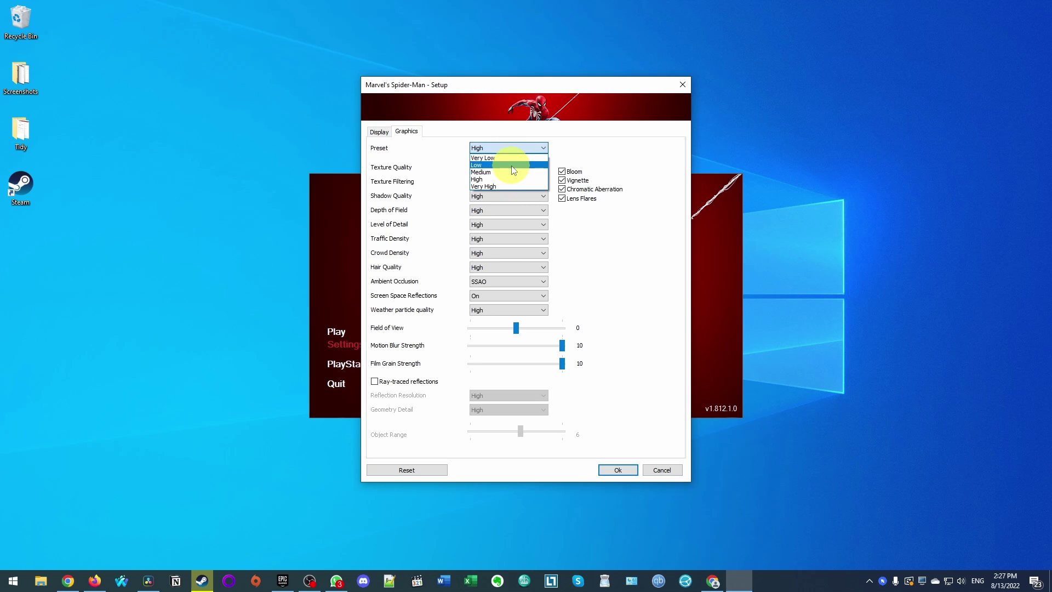
click(510, 173)
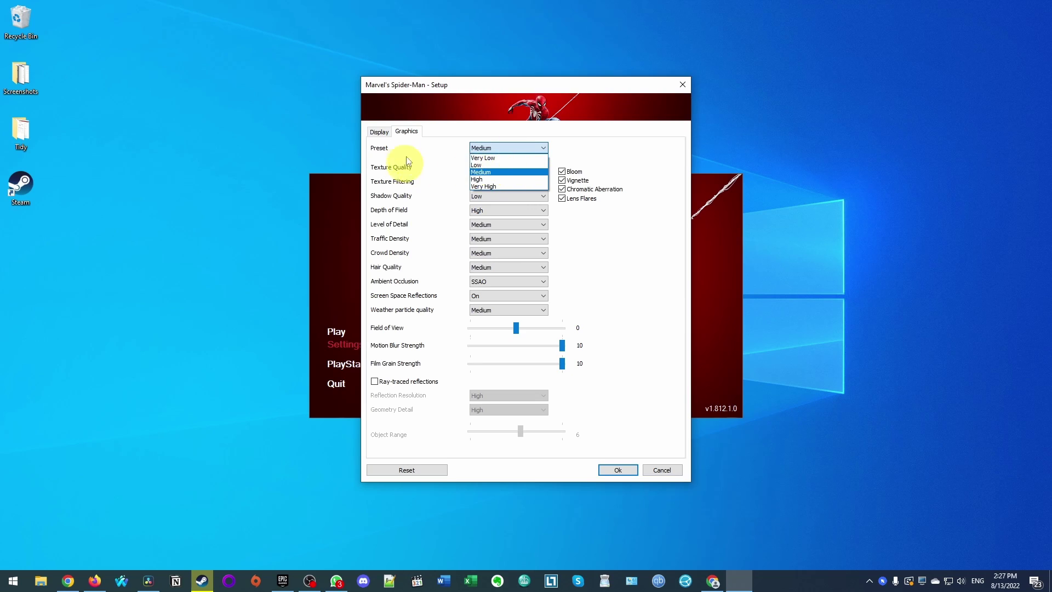
click(379, 132)
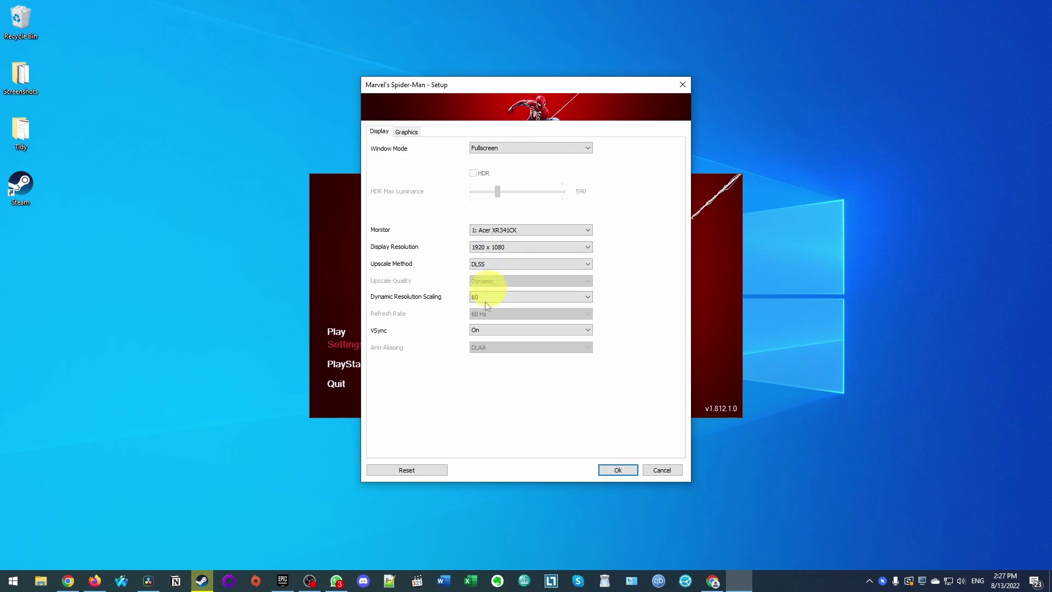
click(507, 333)
key(Escape)
key(Escape)
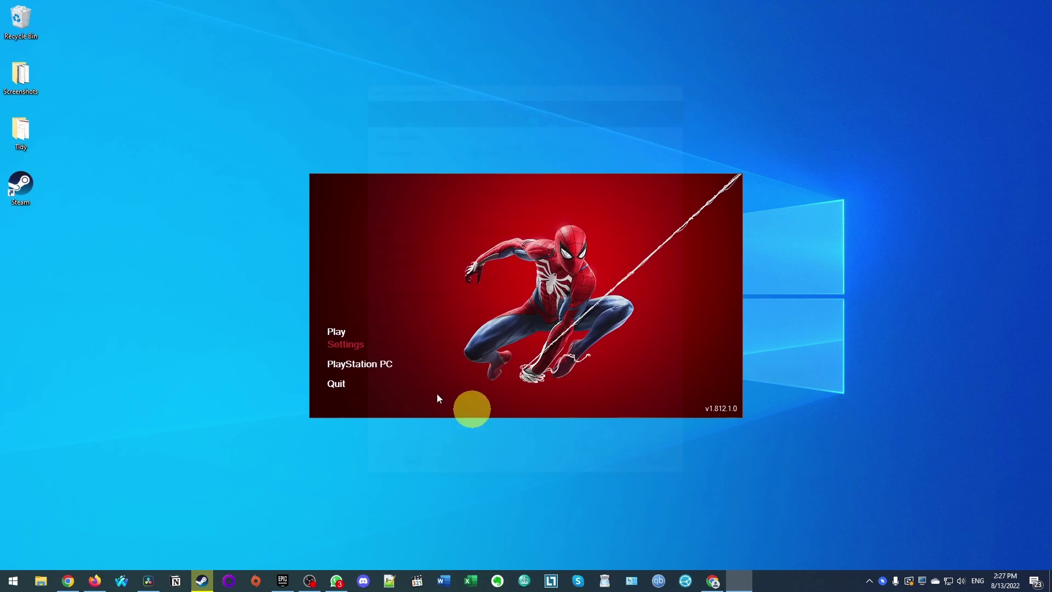
click(337, 330)
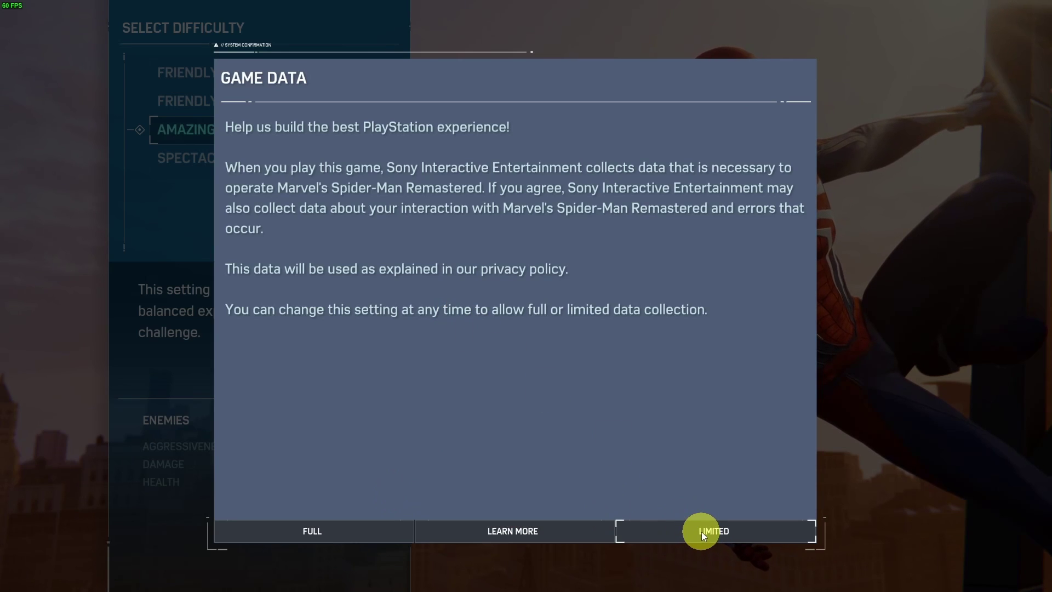
- Allow only Limited data collection and start on Friendly difficulty
click(701, 532)
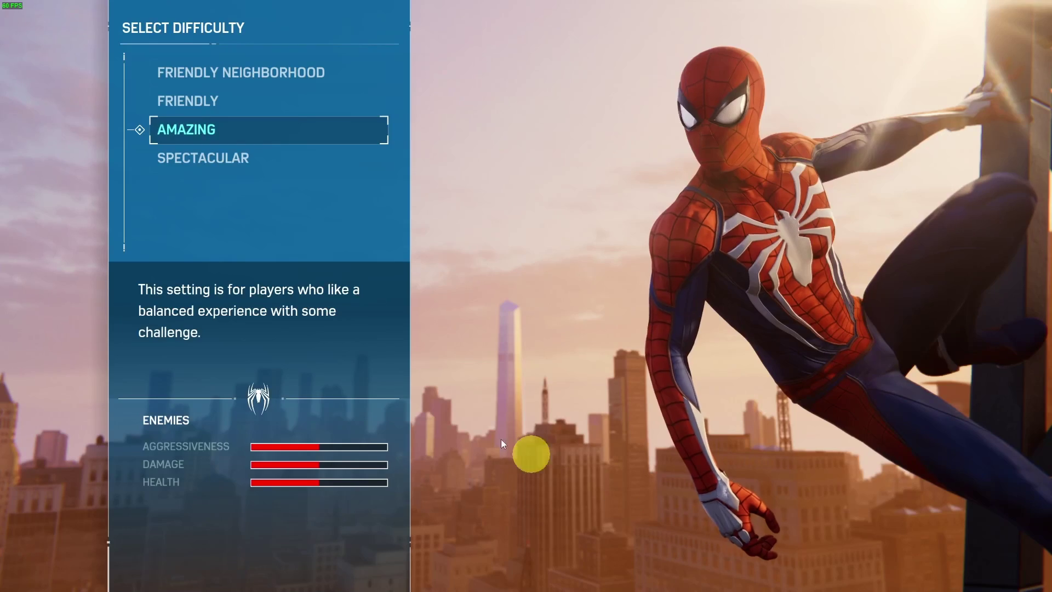
click(188, 103)
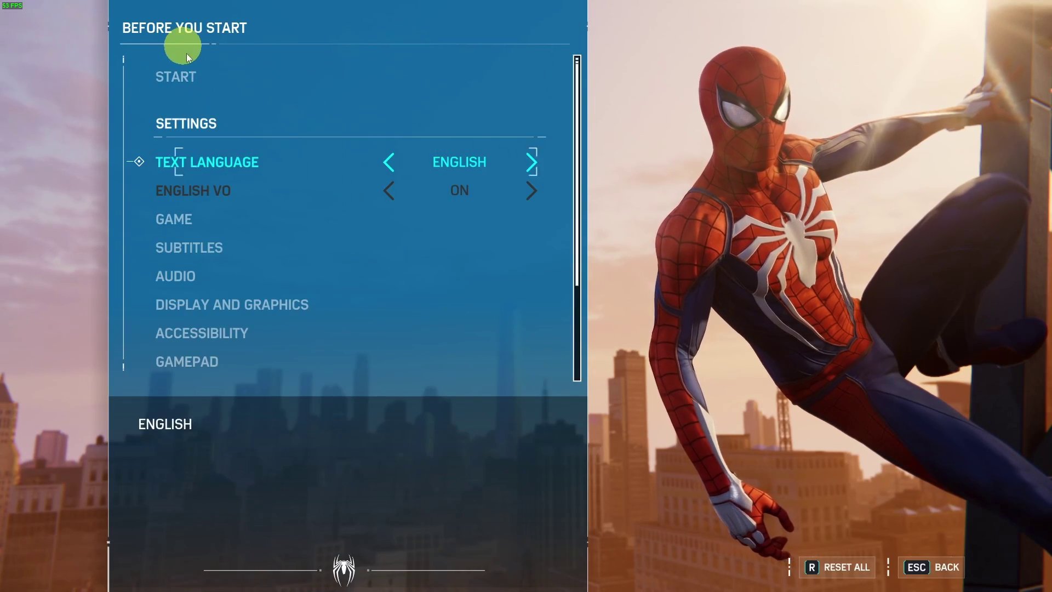
click(189, 81)
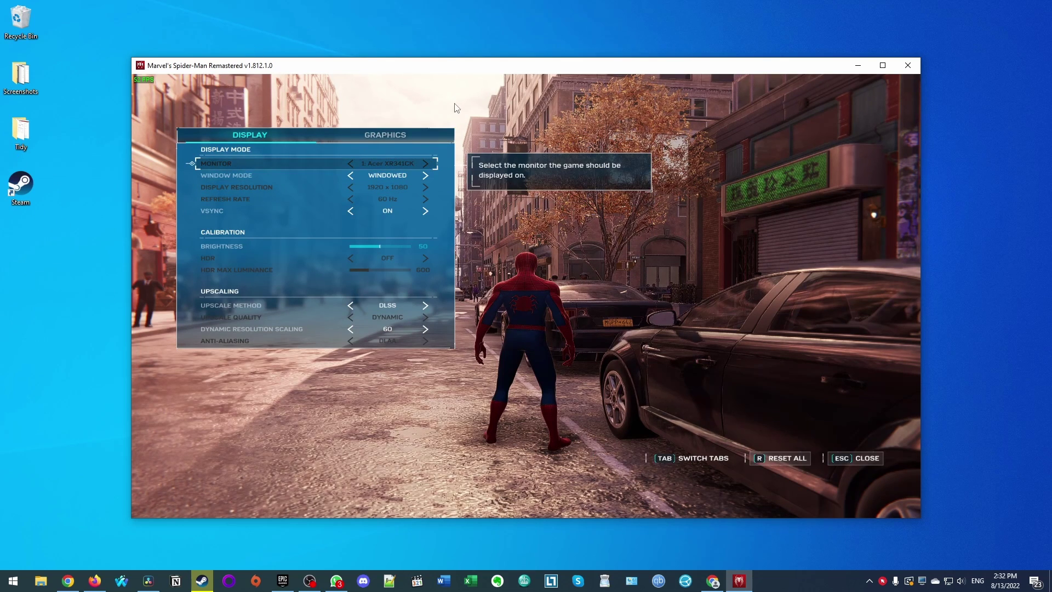
- Leave the menus and walk Spider-Man toward the parked car and down the street
key(Escape)
key(Escape)
key(Escape)
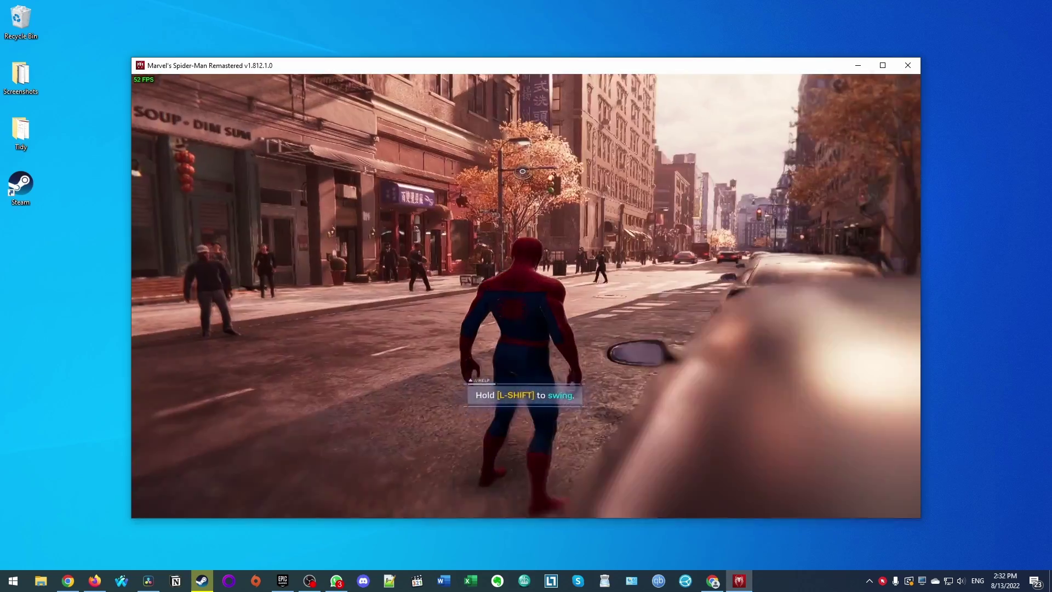
key(d)
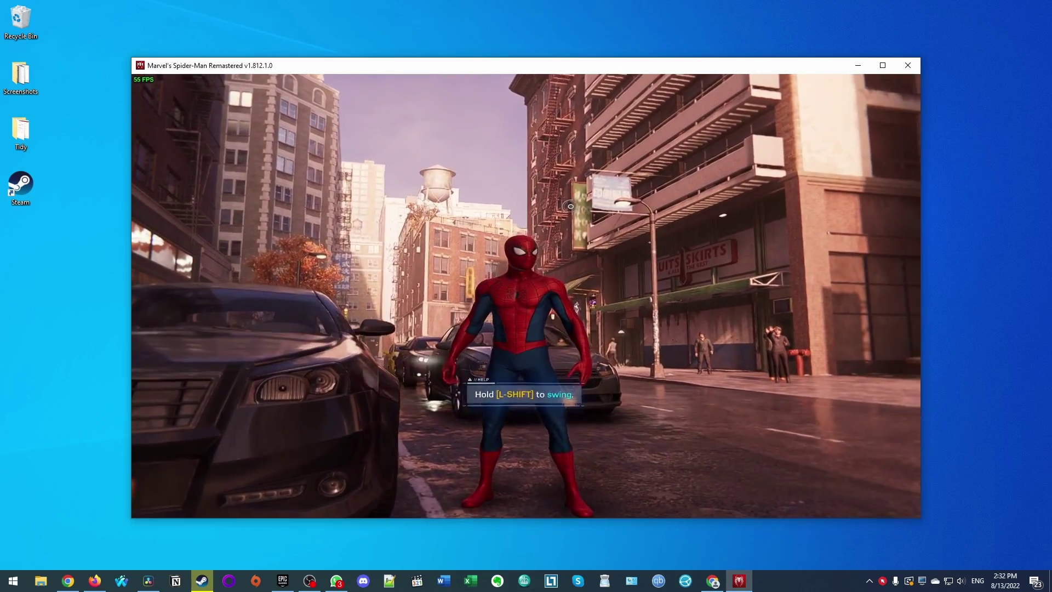
key(w)
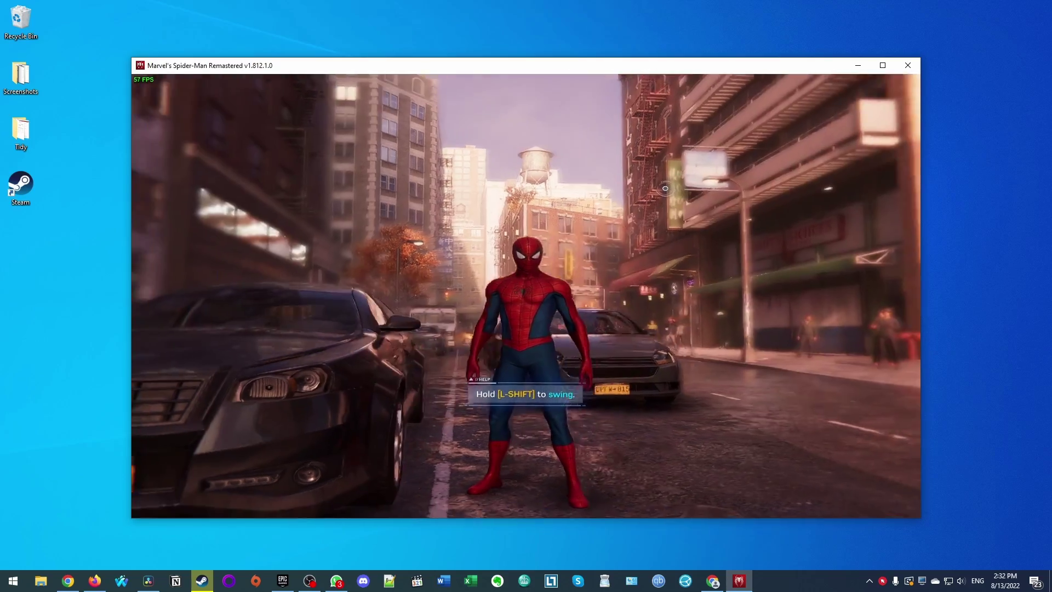